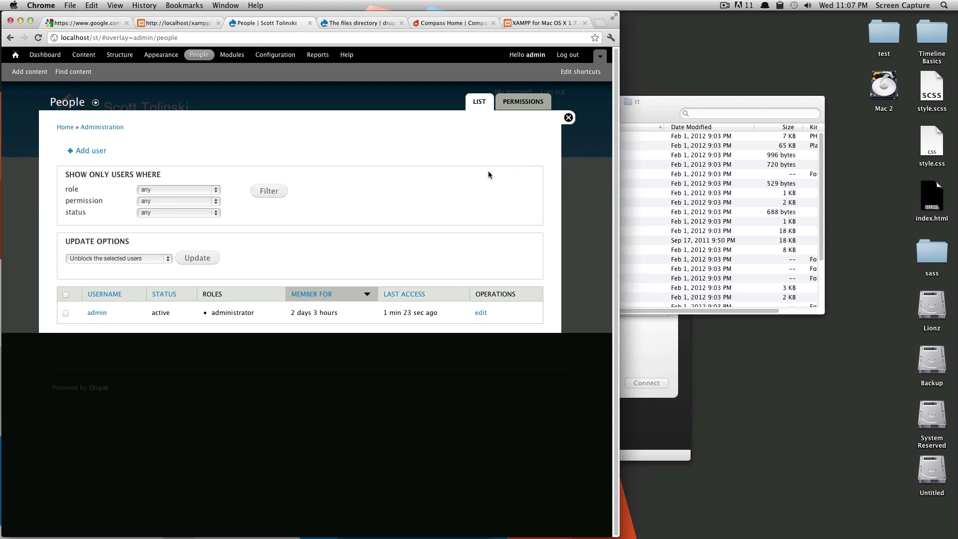
Open the Modules page and scroll through the CORE module list
click(233, 59)
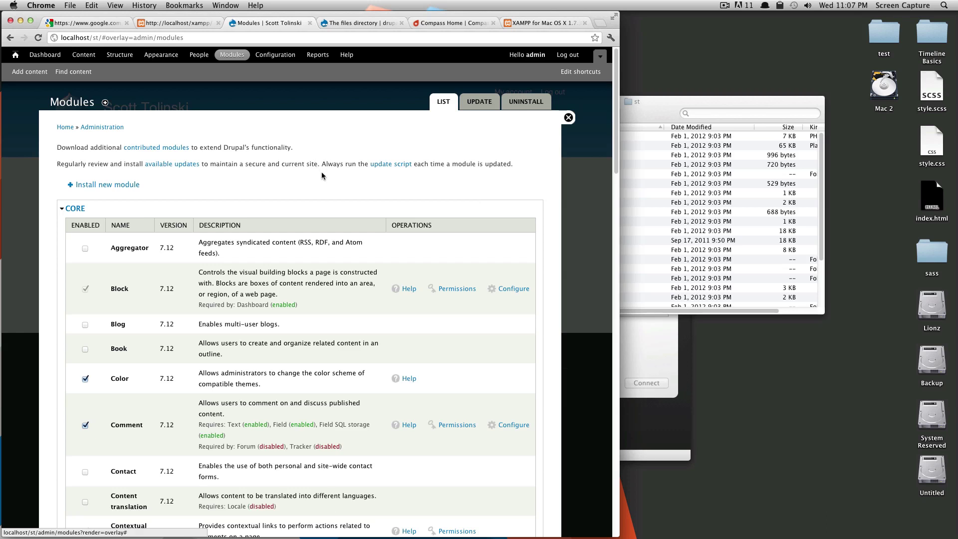
scroll(328, 173, down, 2)
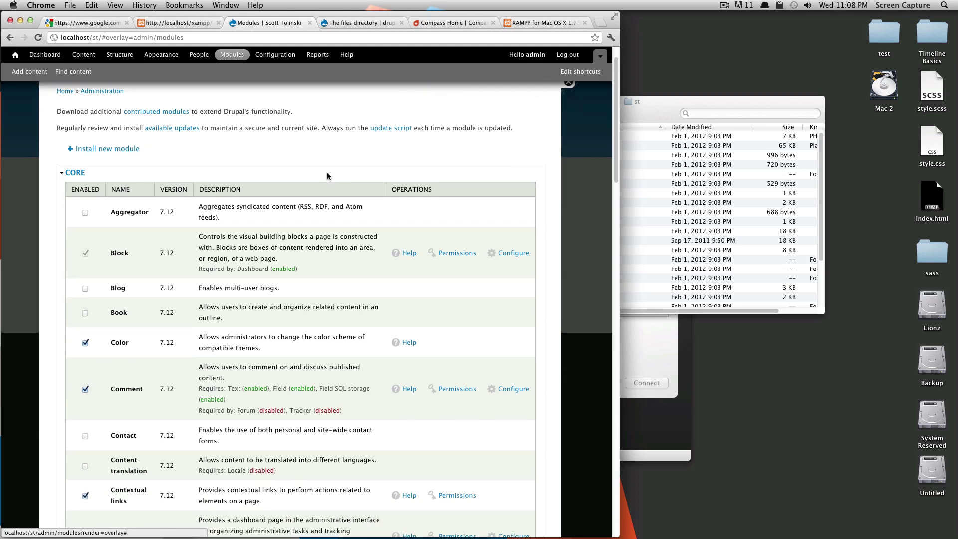
scroll(327, 173, down, 1)
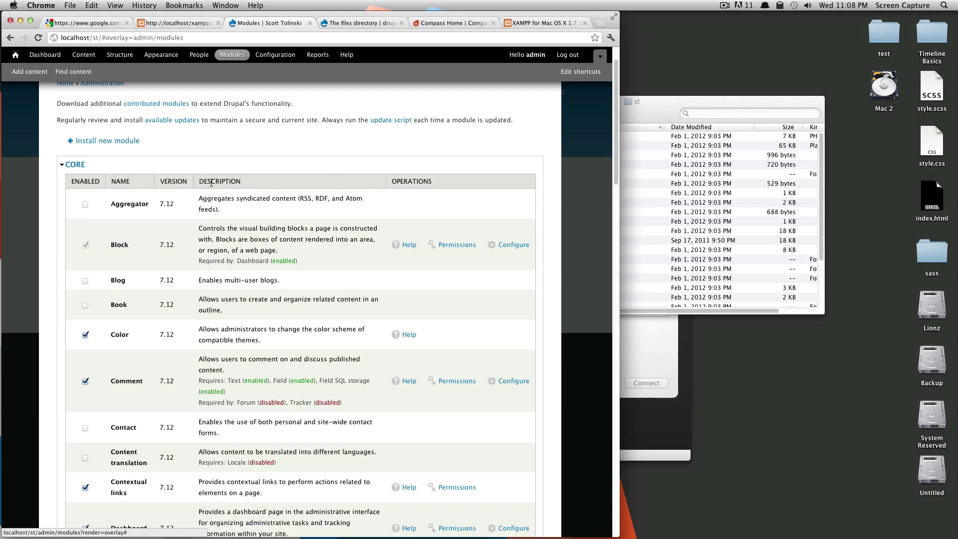
scroll(211, 183, down, 3)
scroll(279, 210, up, 5)
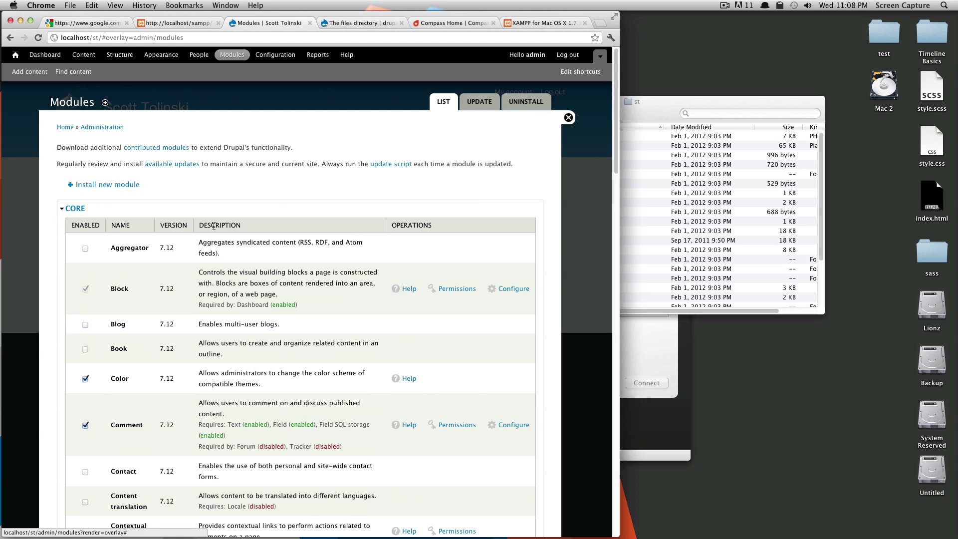
scroll(248, 240, down, 2)
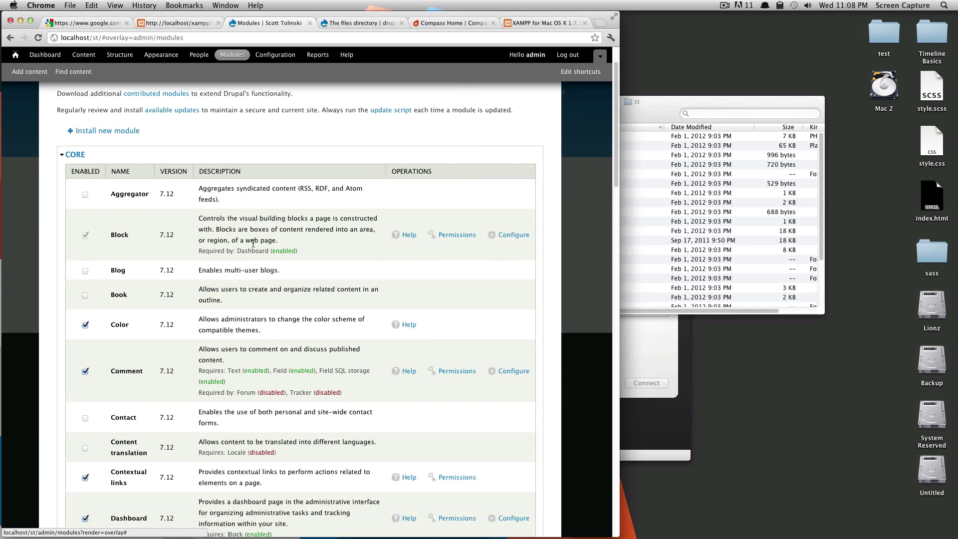
scroll(257, 247, down, 3)
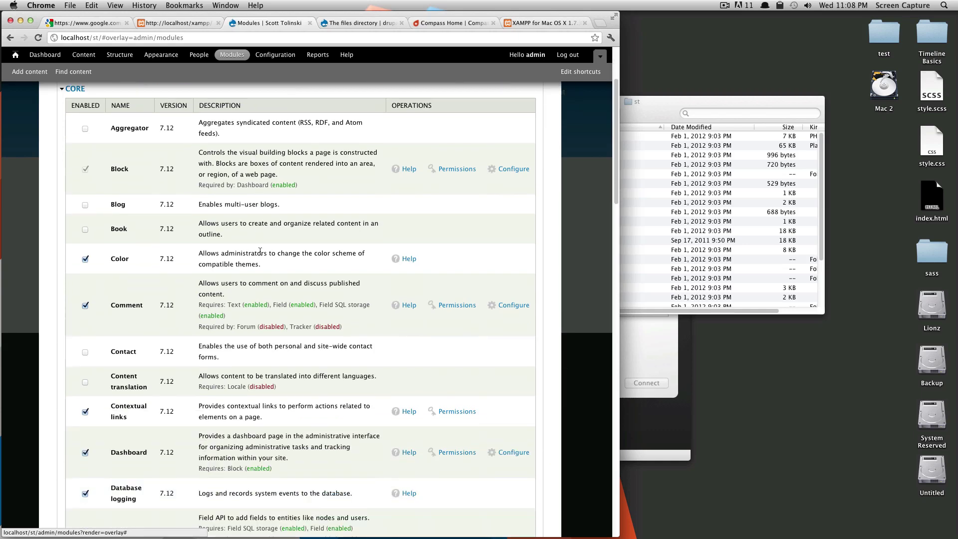
scroll(260, 252, down, 4)
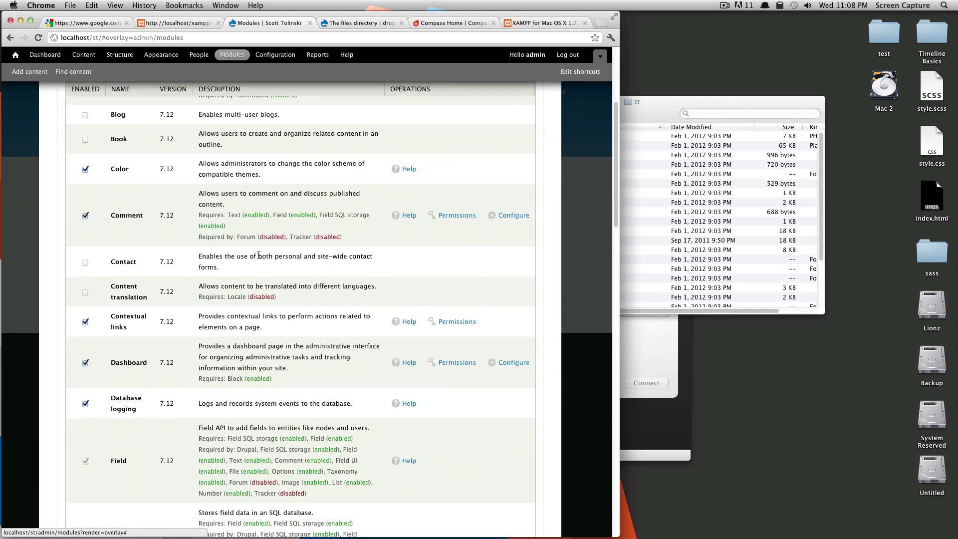
Highlight the Contact module's name and description text
double_click(115, 264)
drag(219, 270, 206, 259)
scroll(266, 302, down, 3)
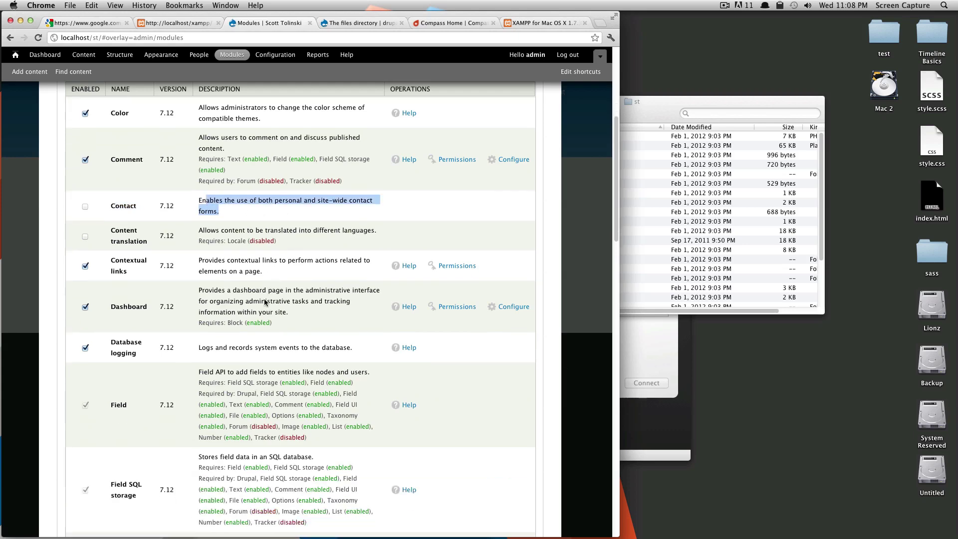
scroll(266, 302, down, 12)
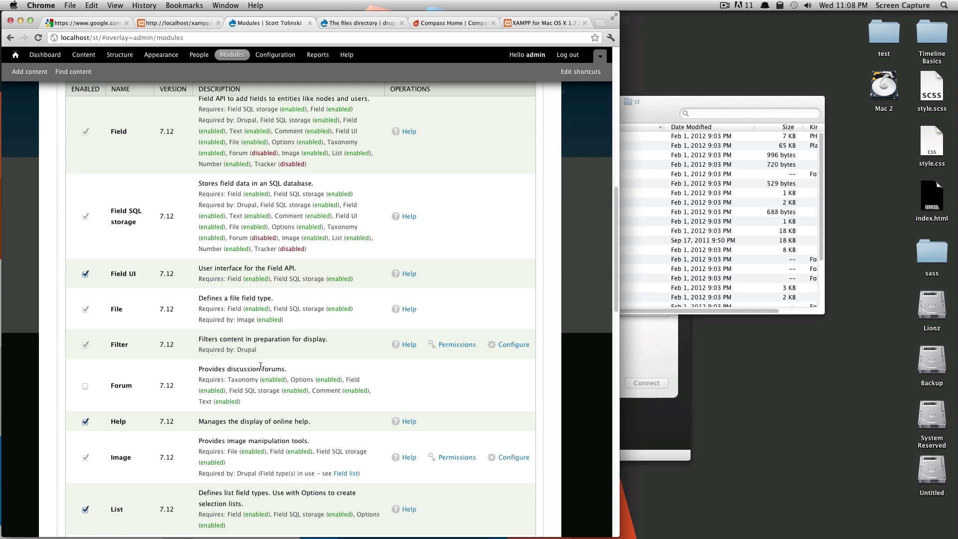
scroll(251, 369, down, 10)
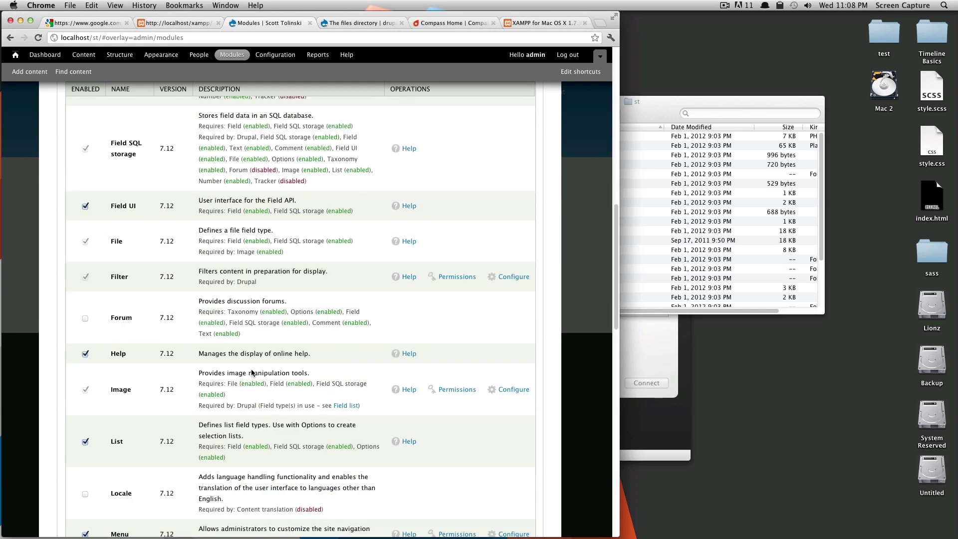
scroll(252, 373, down, 3)
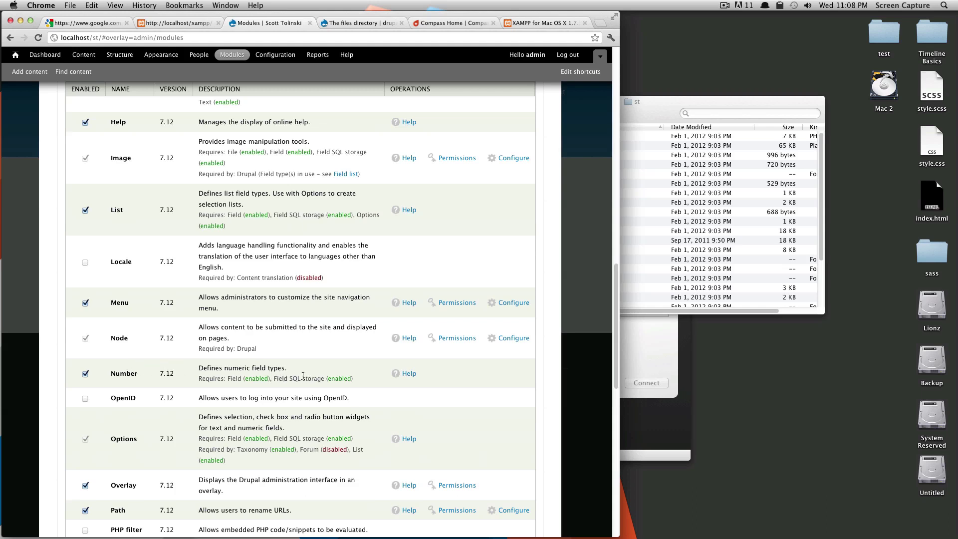
scroll(231, 436, down, 3)
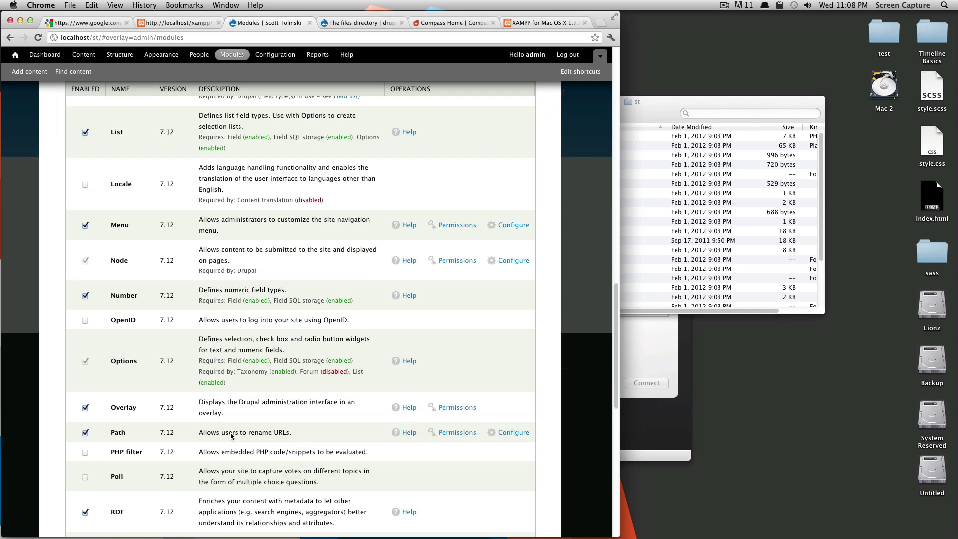
scroll(231, 435, down, 5)
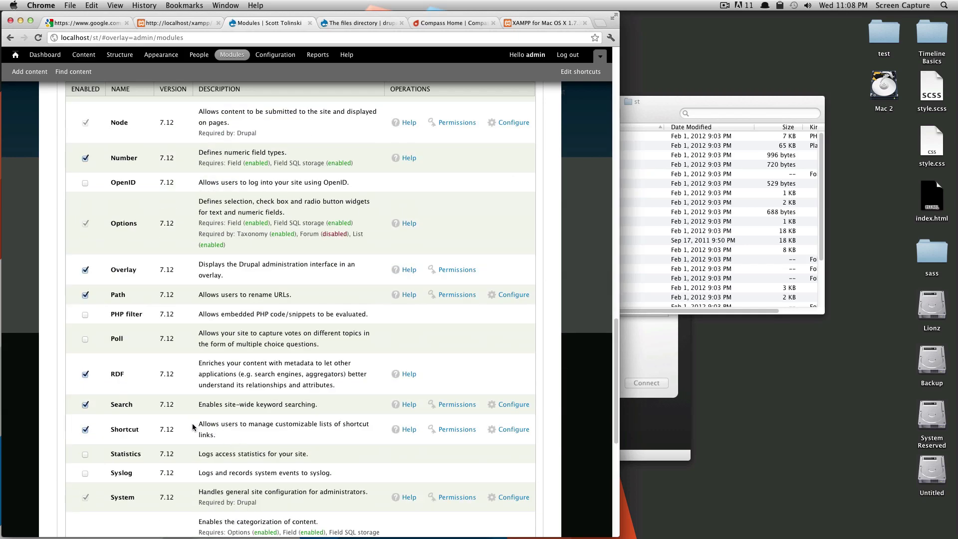
scroll(197, 432, down, 3)
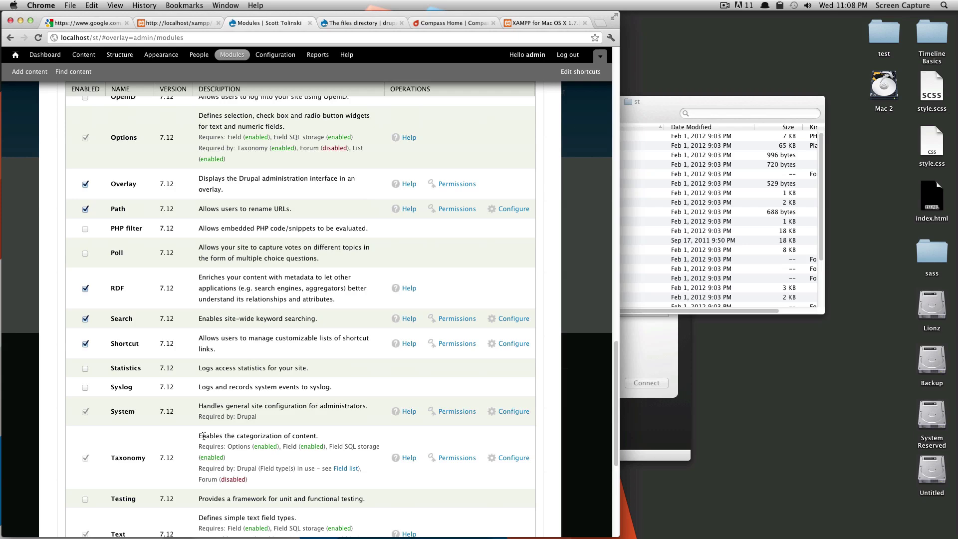
scroll(204, 436, down, 10)
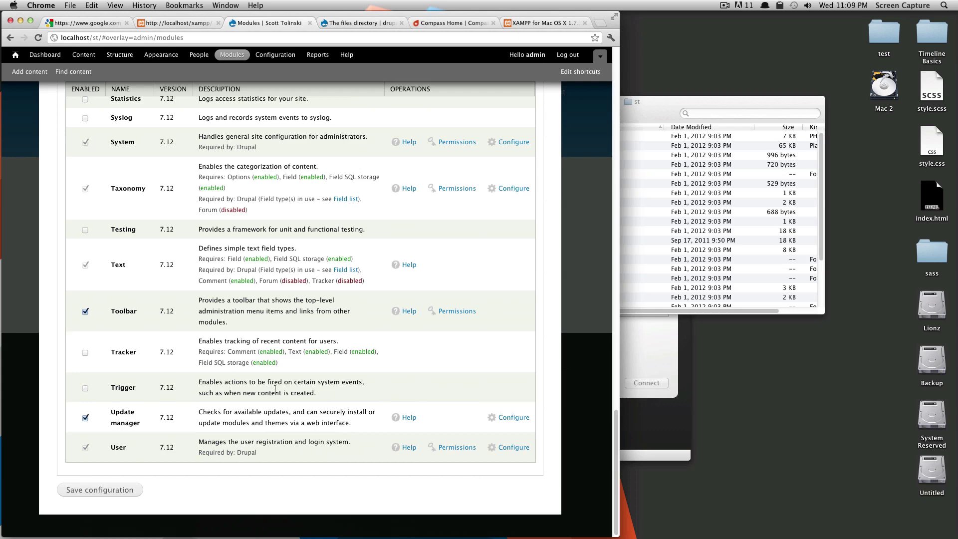
scroll(275, 388, up, 20)
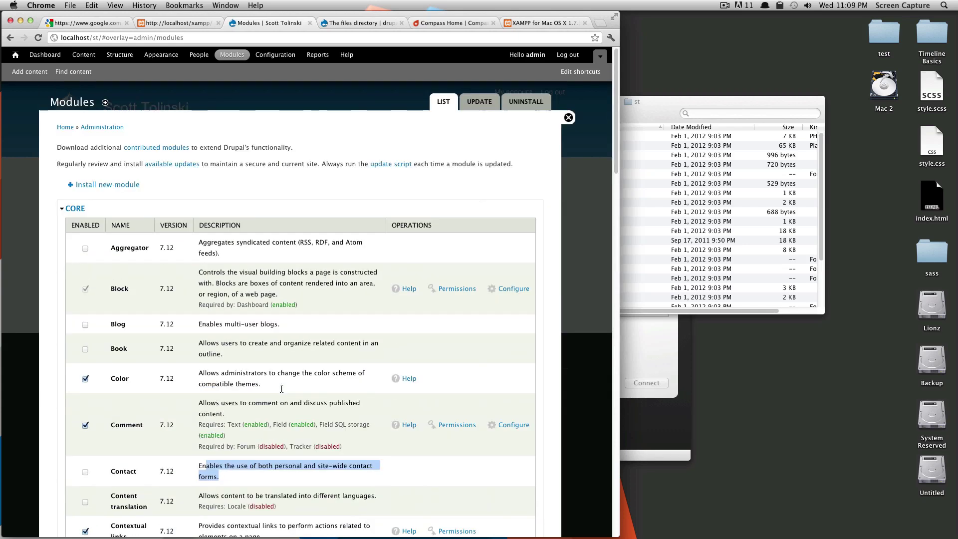
click(285, 222)
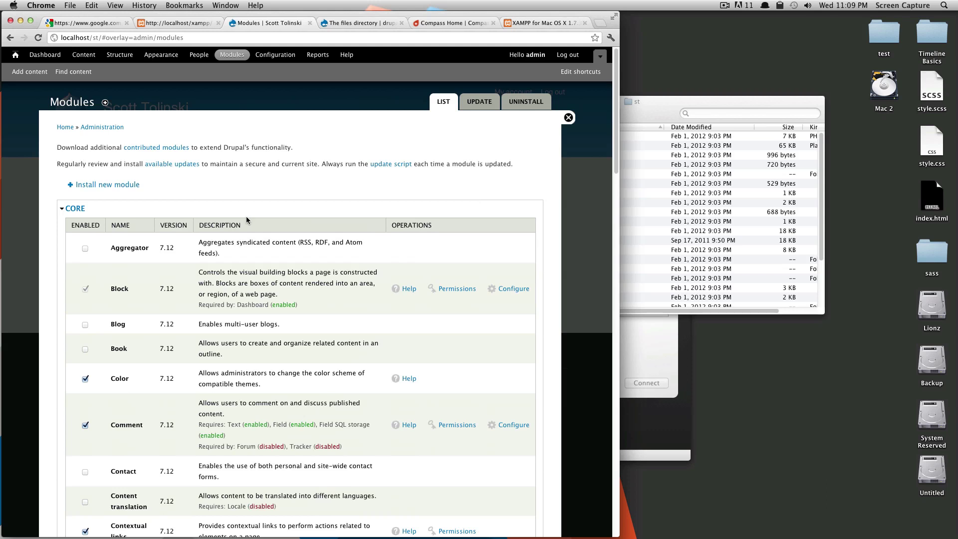
Load drupal.org in a new browser tab
key(super+t)
text(drupal)
key(Return)
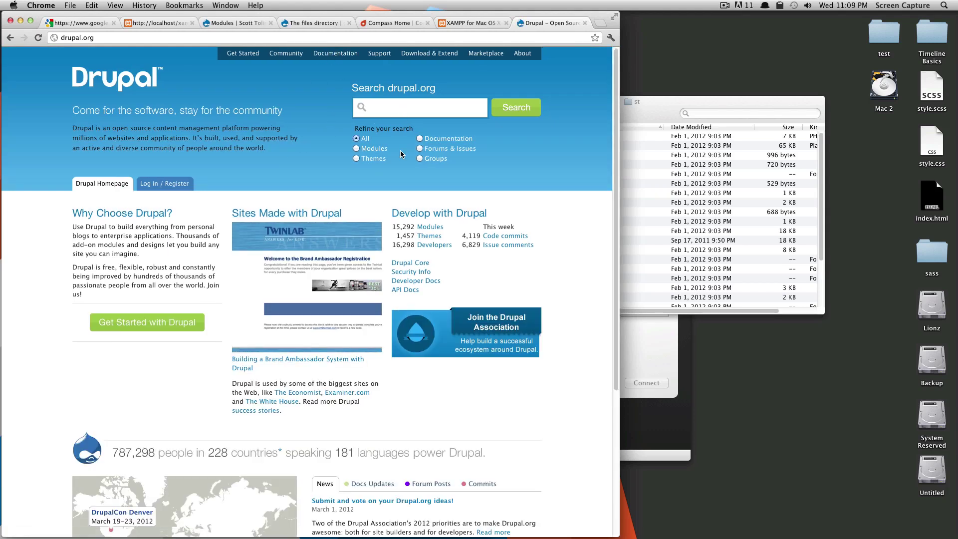
Browse drupal.org's contributed Modules listing of 9889 modules, led by Views and Token
click(428, 226)
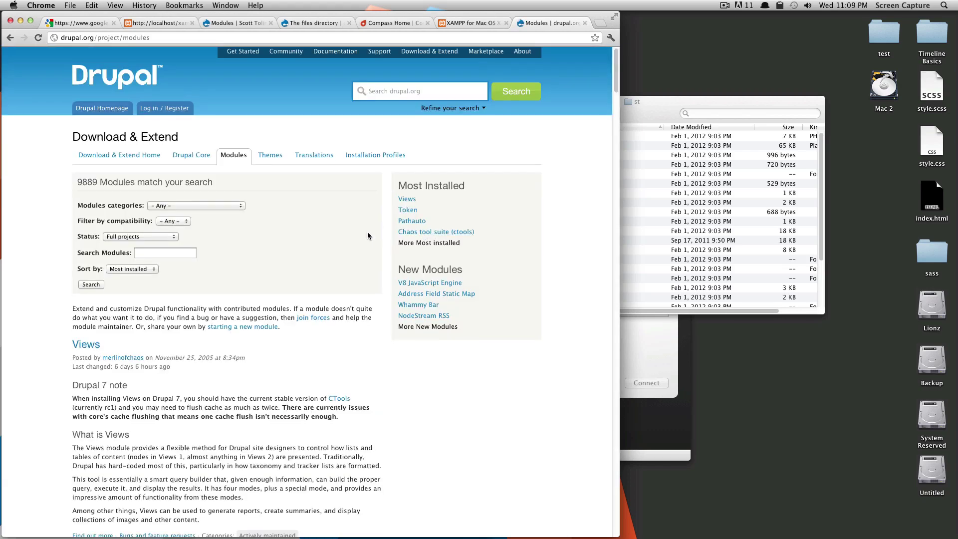
scroll(367, 231, down, 3)
scroll(245, 245, down, 5)
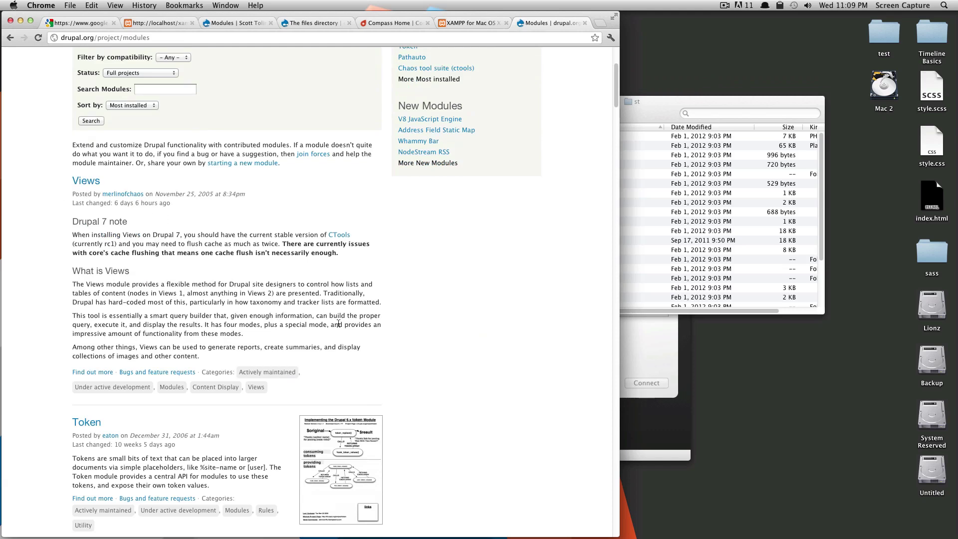
scroll(269, 300, down, 1)
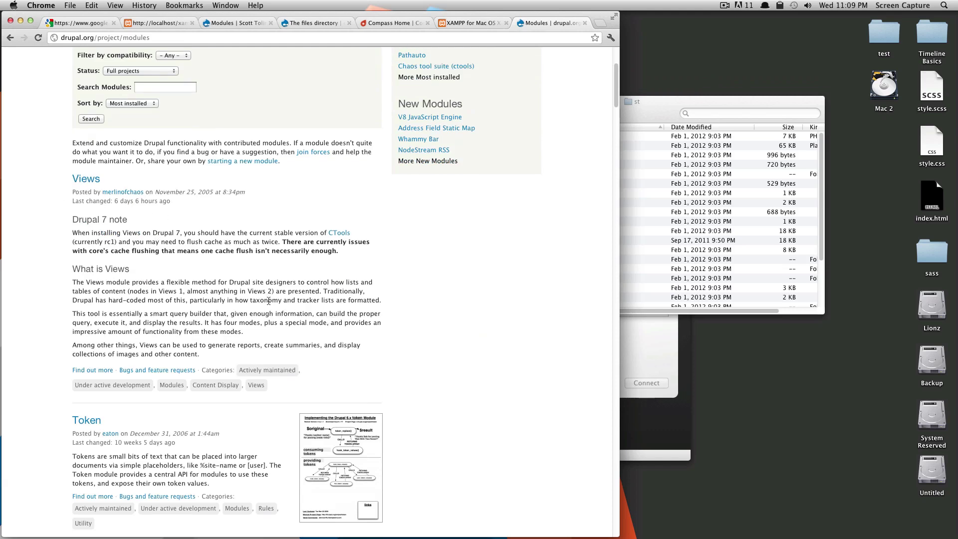
scroll(268, 301, down, 10)
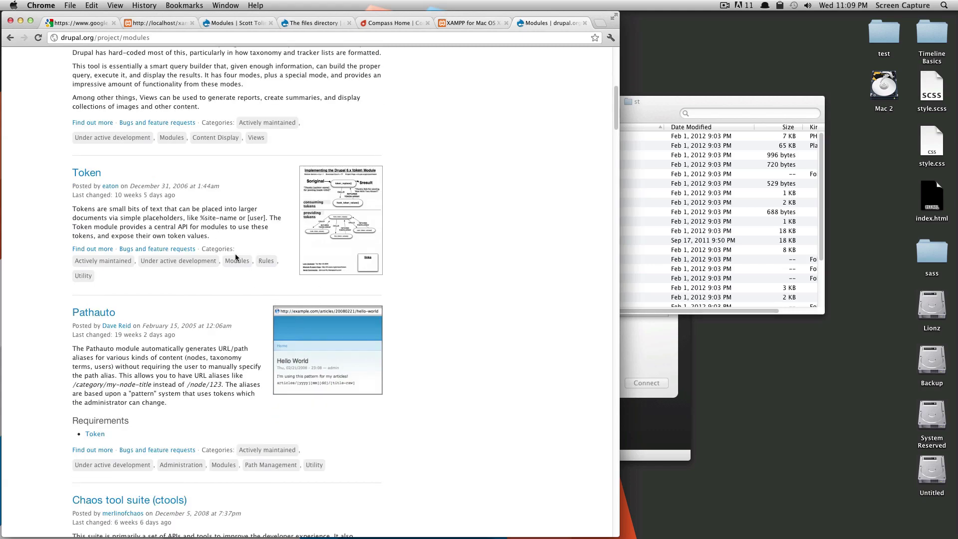
scroll(235, 253, down, 8)
scroll(229, 385, up, 5)
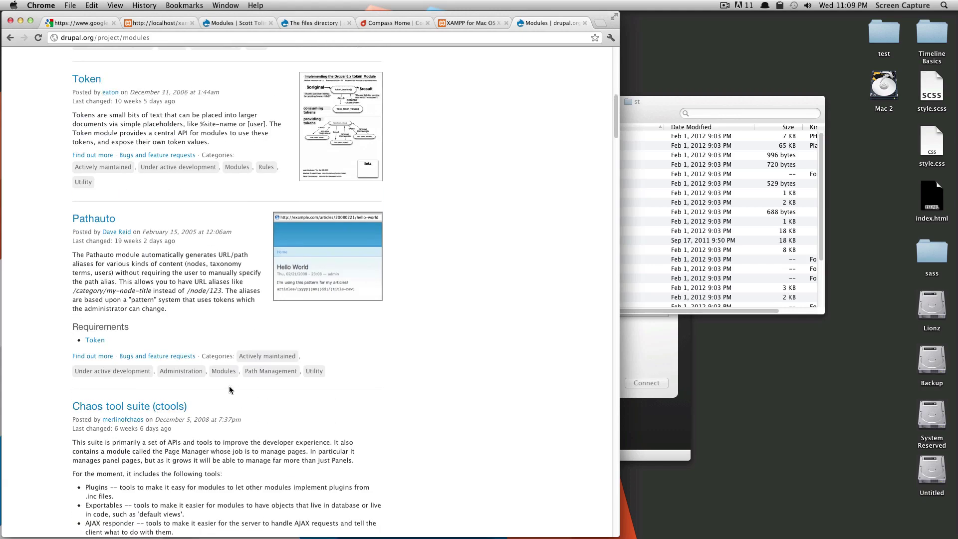
scroll(229, 385, up, 20)
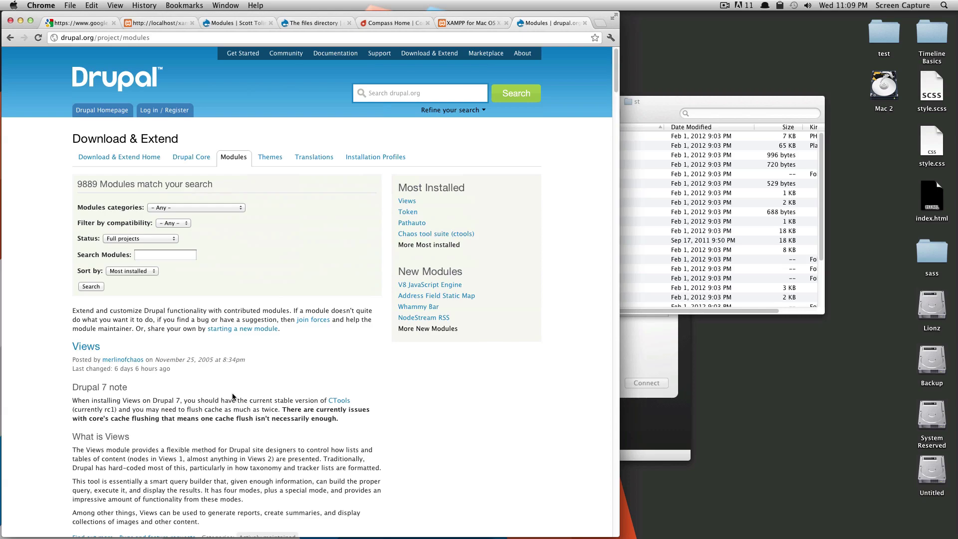
scroll(232, 397, down, 20)
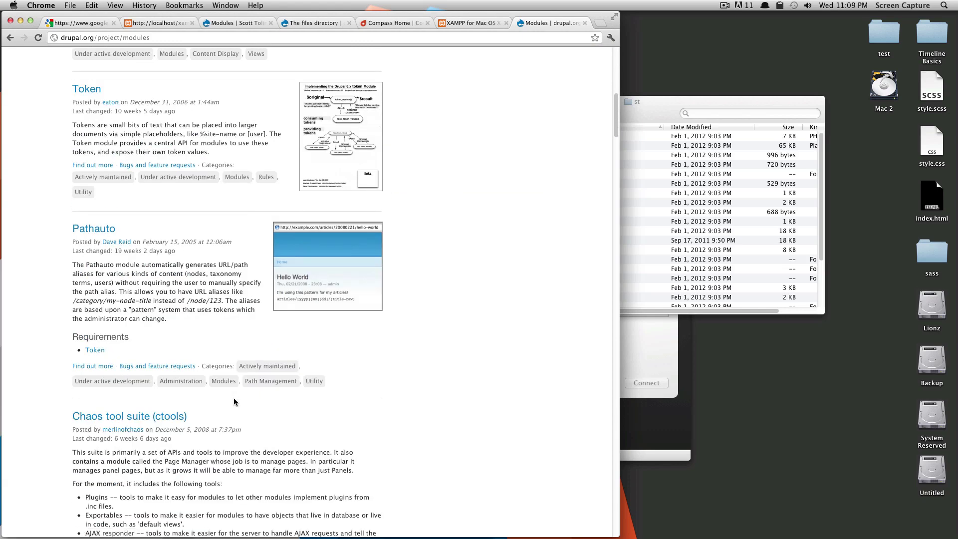
scroll(234, 397, up, 20)
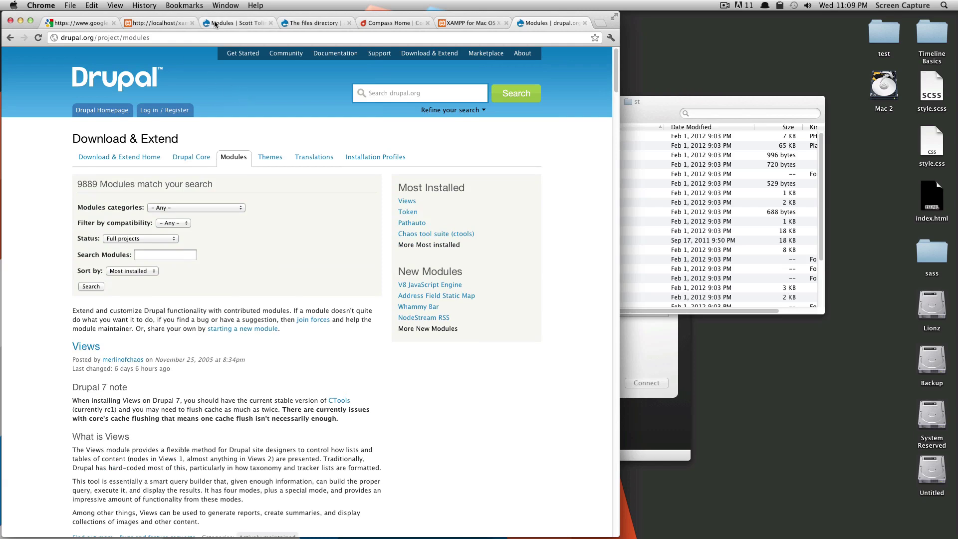
Switch back to the local Modules tab and go to the Configuration page
click(215, 24)
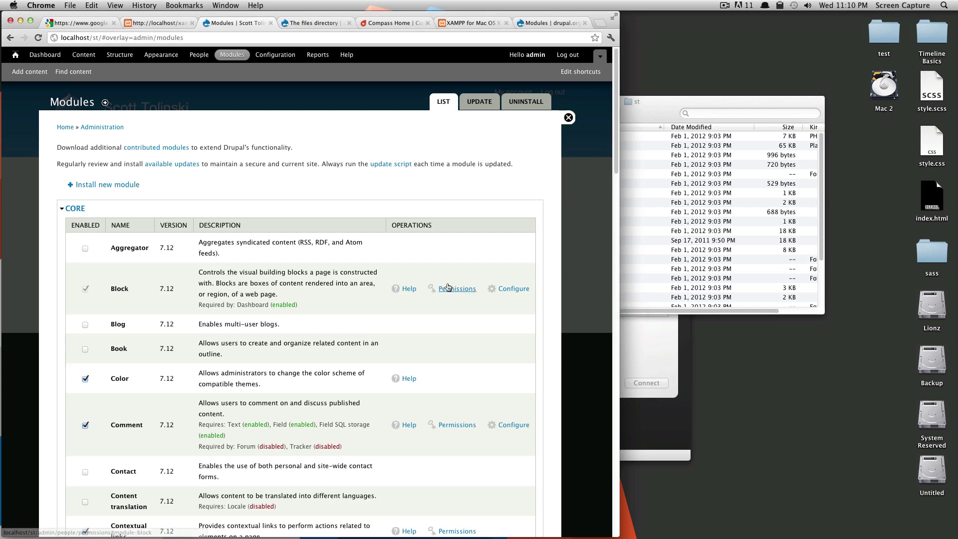
click(278, 58)
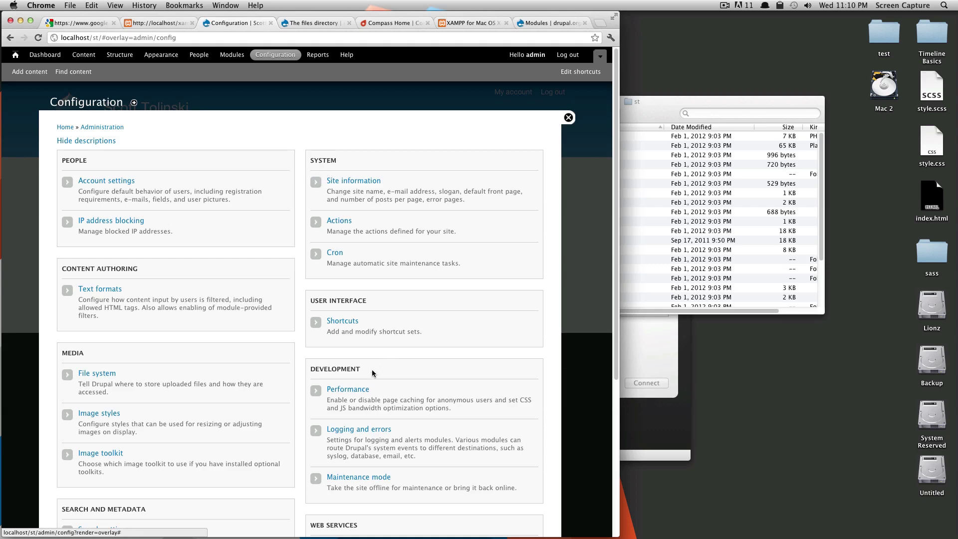
Open Performance from Configuration and add it to the Default shortcuts
scroll(207, 279, down, 3)
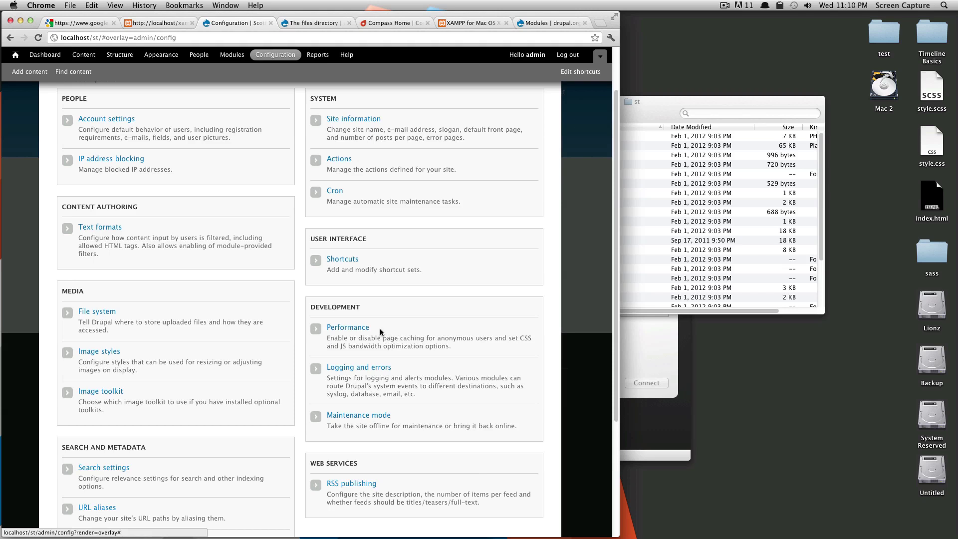
click(352, 328)
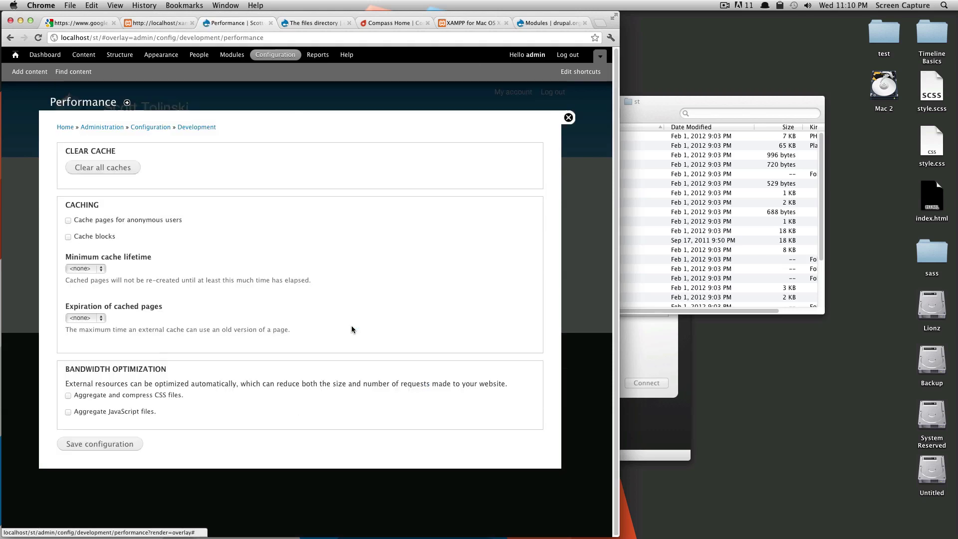
click(127, 103)
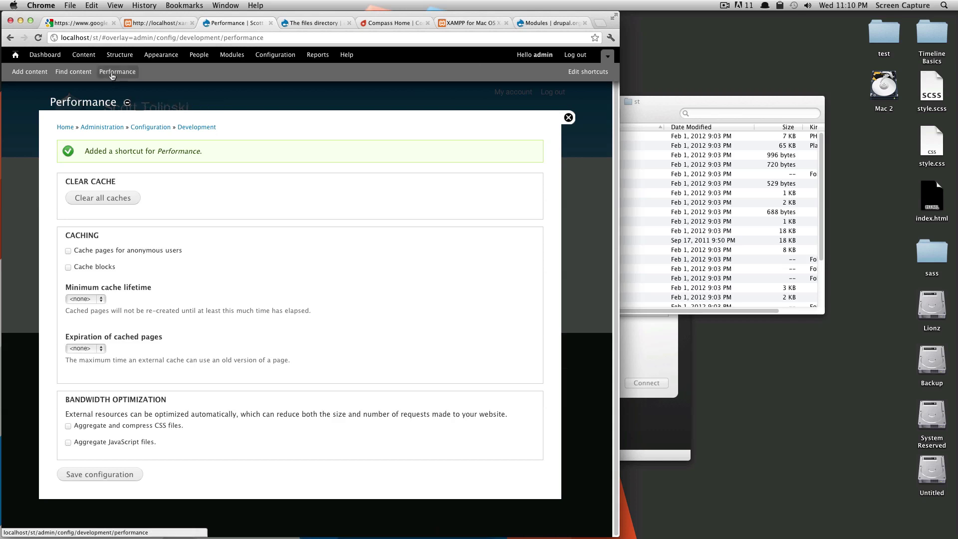
Delete the Performance shortcut, re-add it, then reopen Performance settings from the shortcut
click(127, 104)
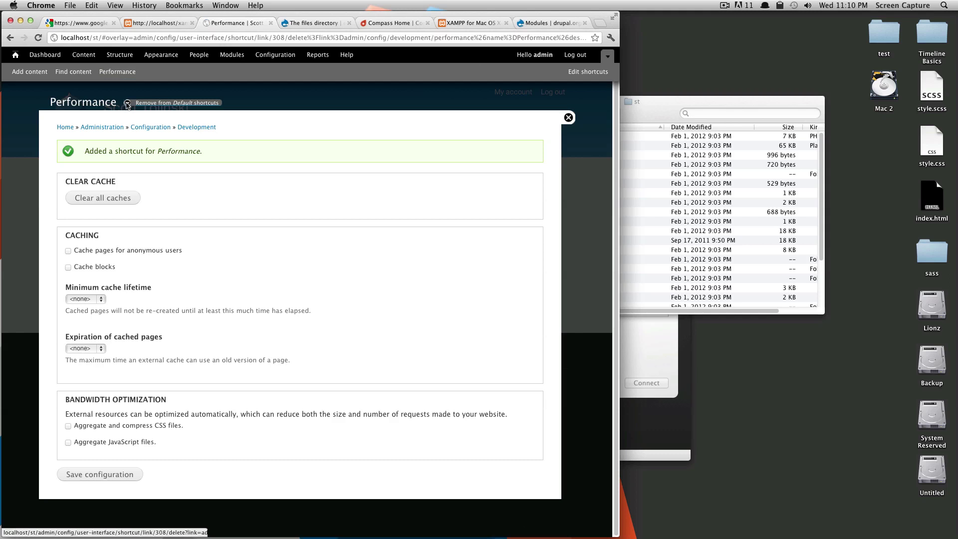
click(88, 161)
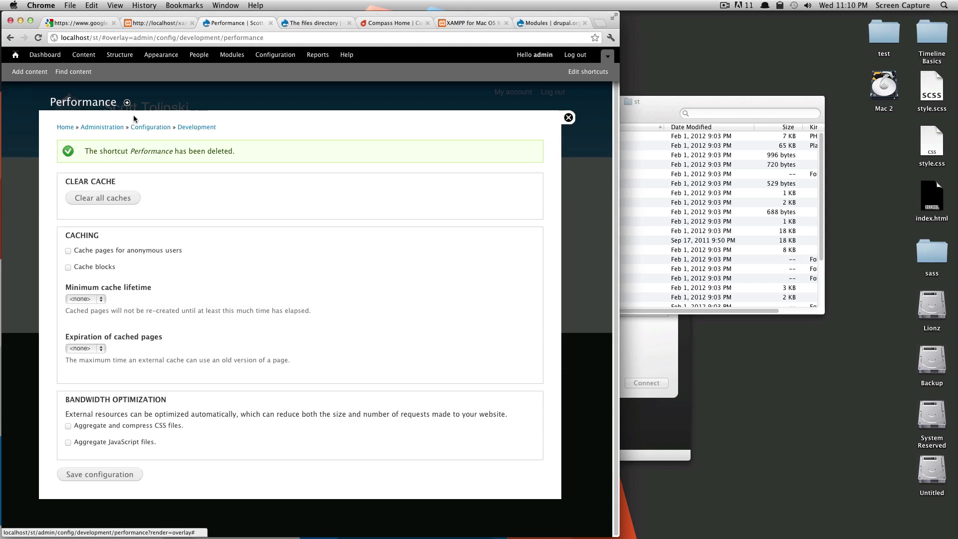
click(128, 105)
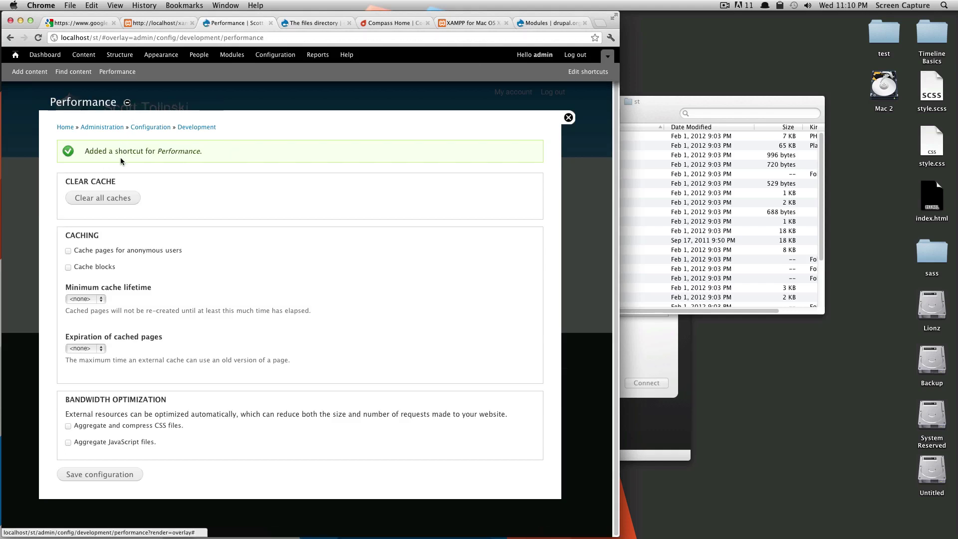
click(111, 73)
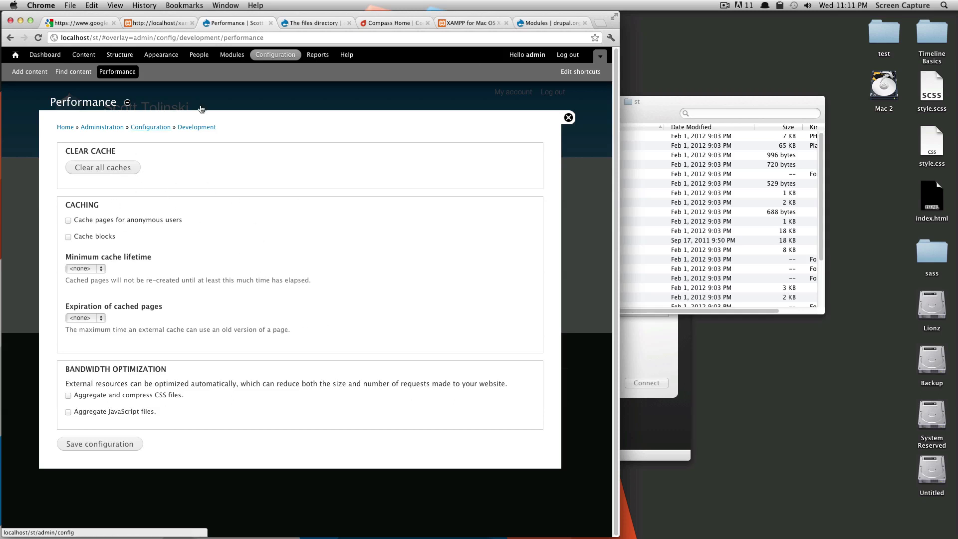
Open Site information and review the front page settings: 10 posts, default 'node'
click(274, 59)
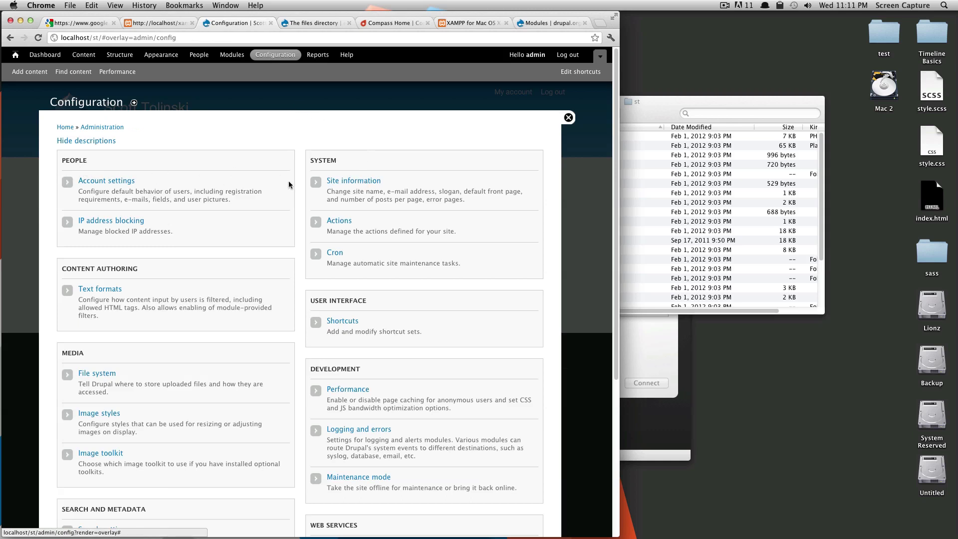
click(349, 180)
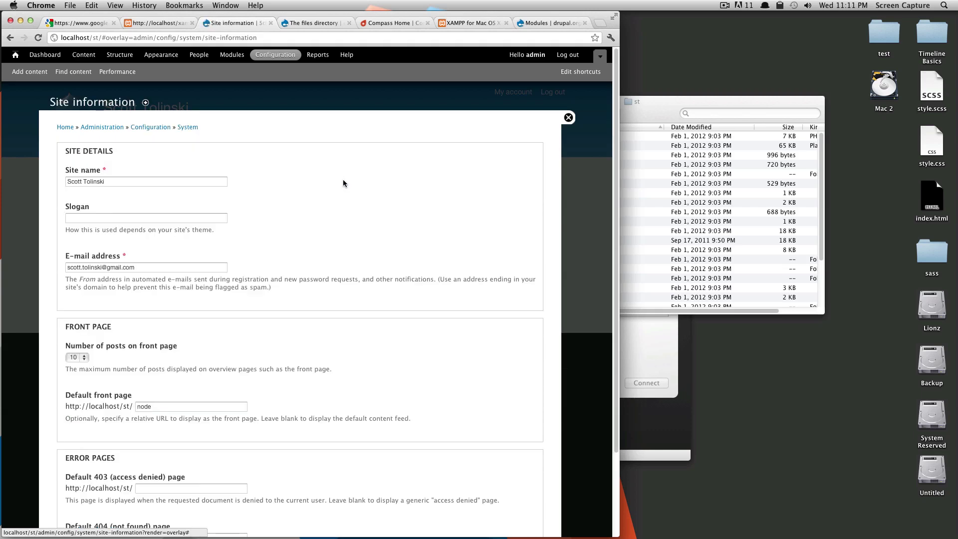
scroll(229, 172, down, 3)
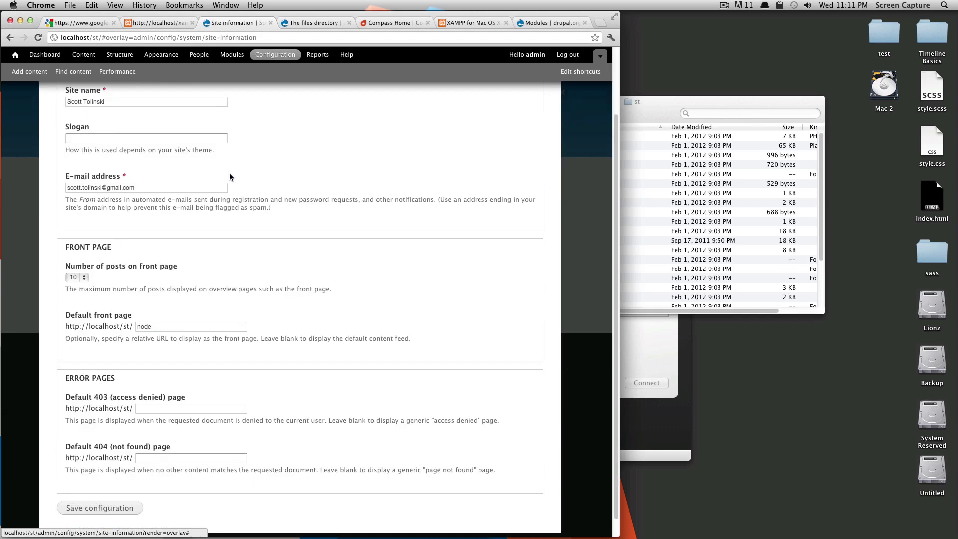
scroll(229, 173, up, 3)
scroll(148, 186, down, 4)
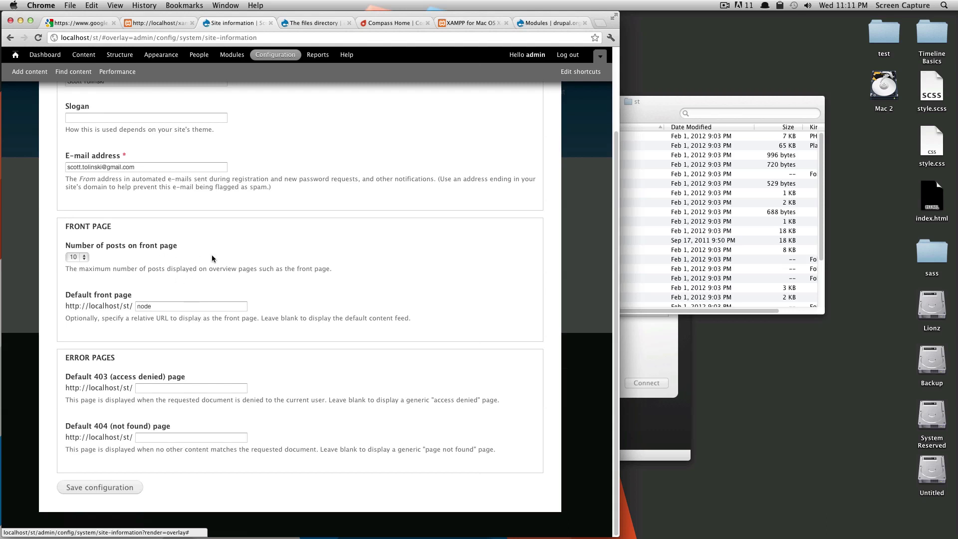
drag(55, 220, 148, 228)
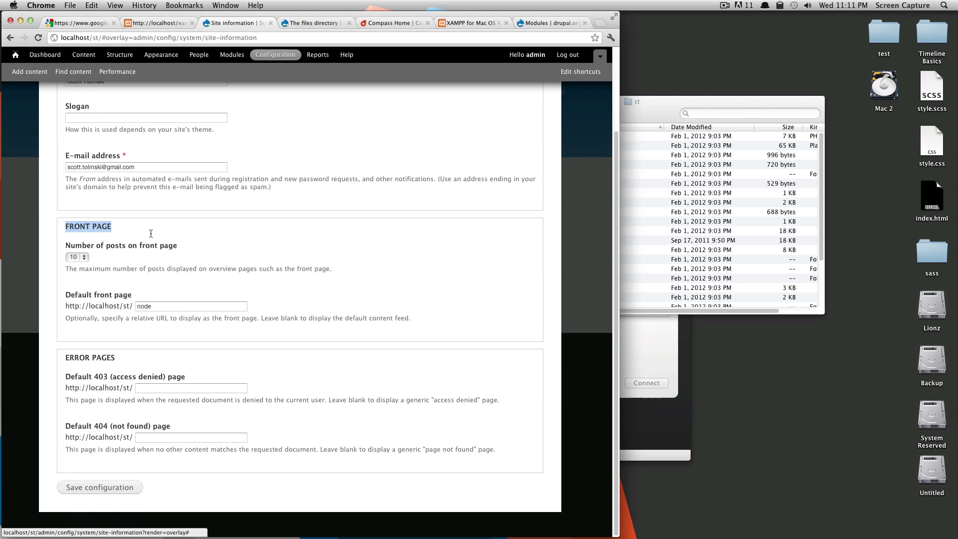
click(175, 247)
scroll(176, 343, up, 5)
scroll(185, 338, down, 5)
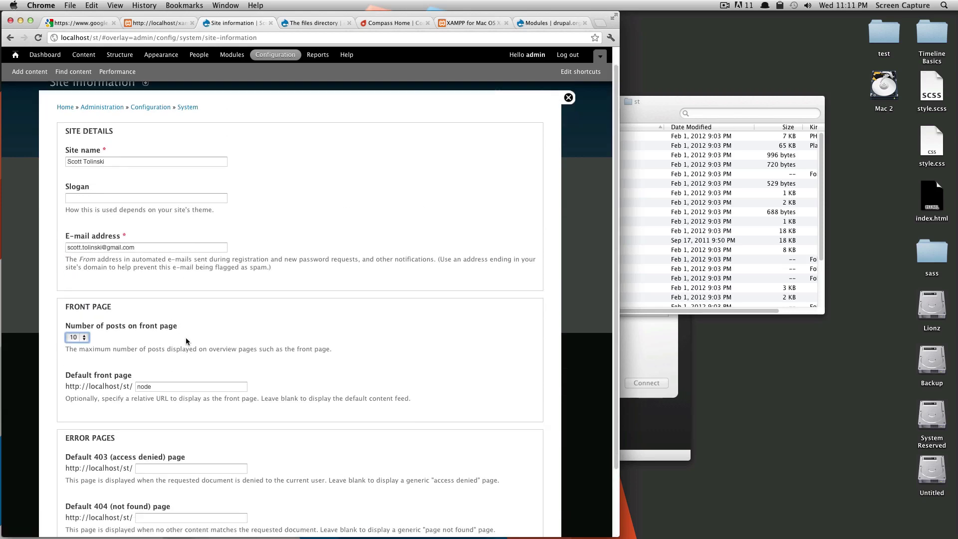
scroll(217, 80, up, 5)
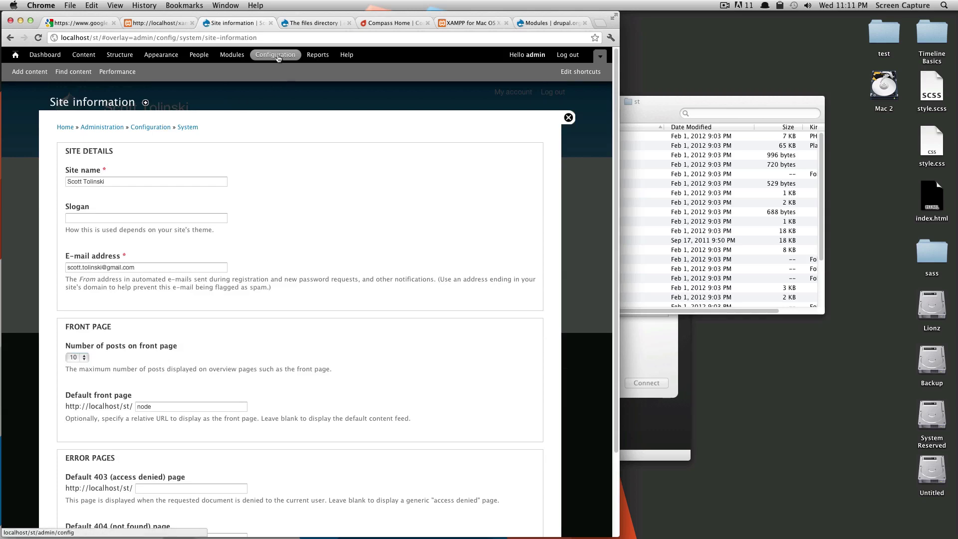
Return via the breadcrumb to Configuration and scroll its People, System, Media and Web services sections
click(150, 128)
scroll(397, 277, down, 5)
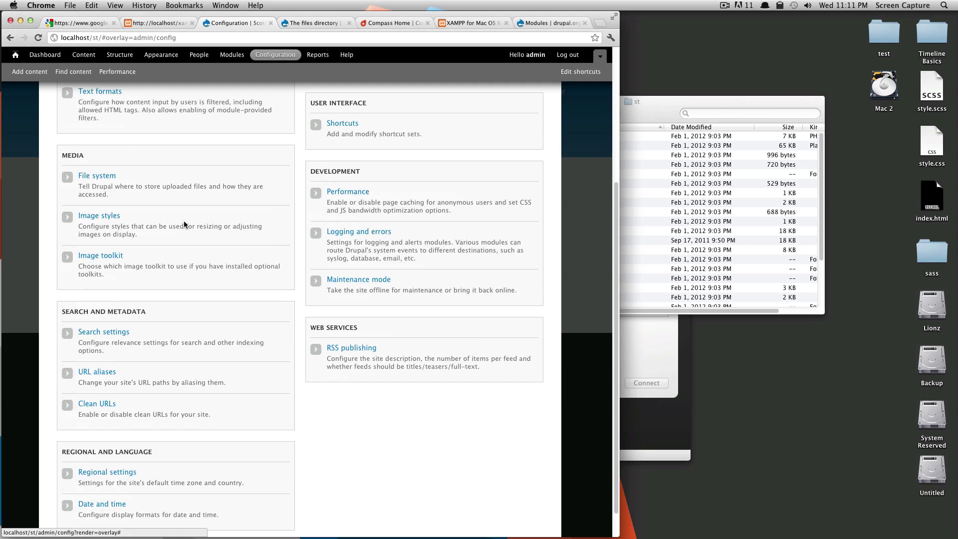
scroll(184, 222, down, 2)
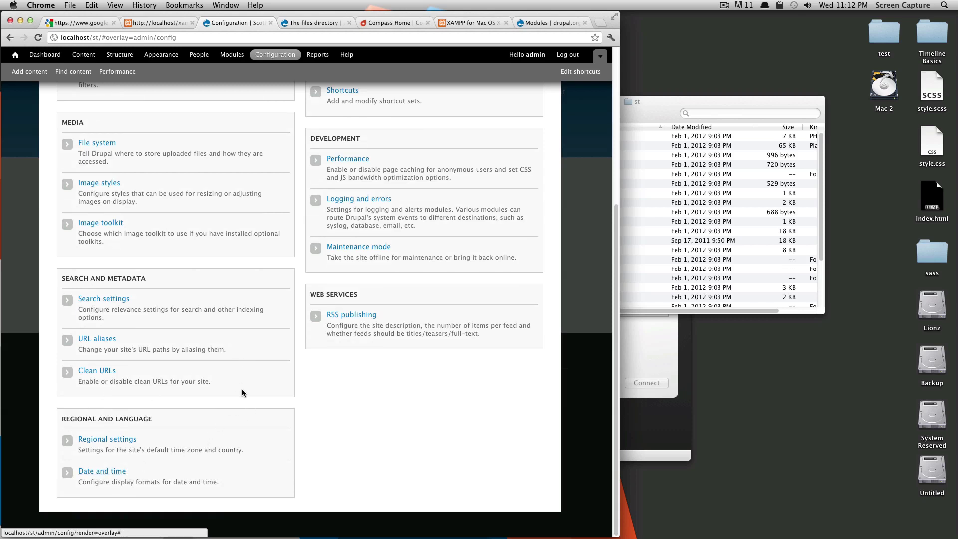
scroll(164, 307, up, 5)
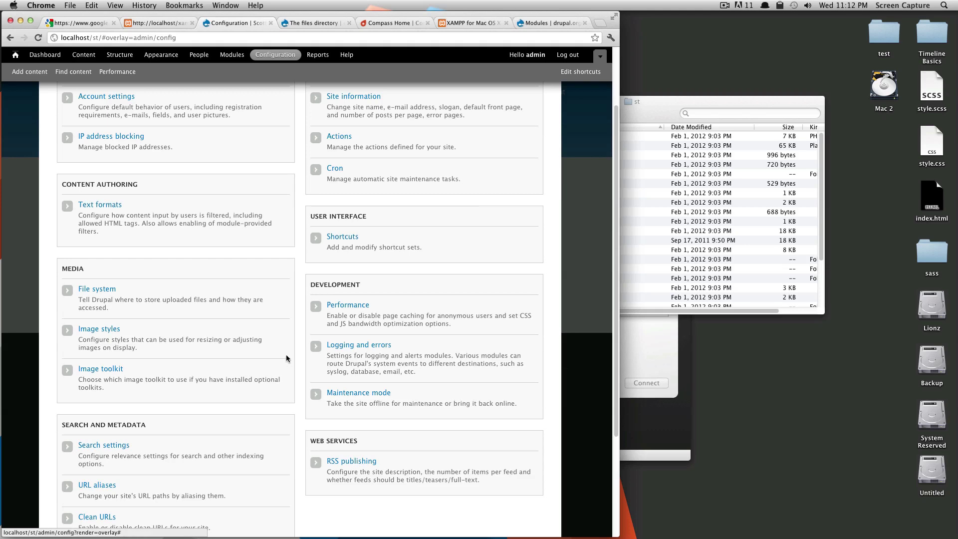
scroll(305, 347, up, 3)
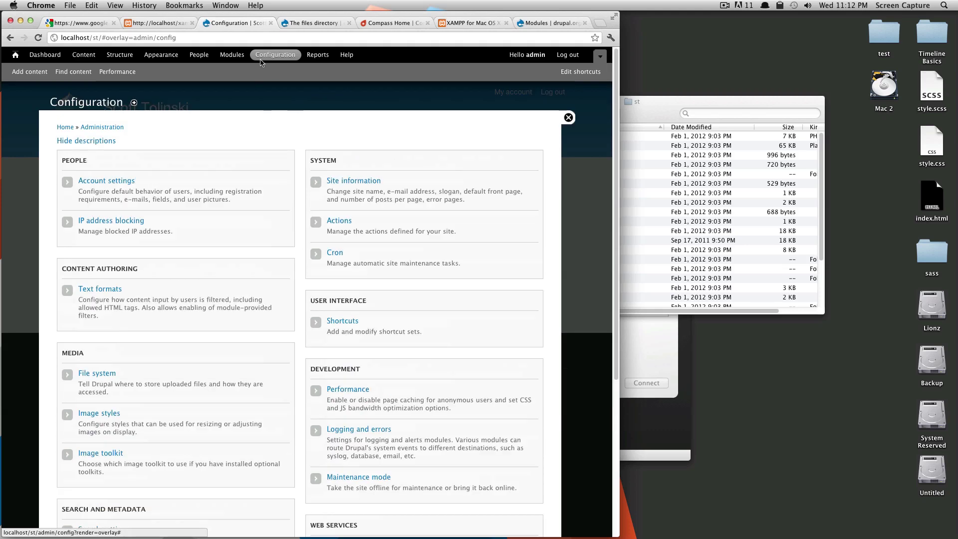
Open Reports > Recent log messages and scroll the cron and module events
click(317, 55)
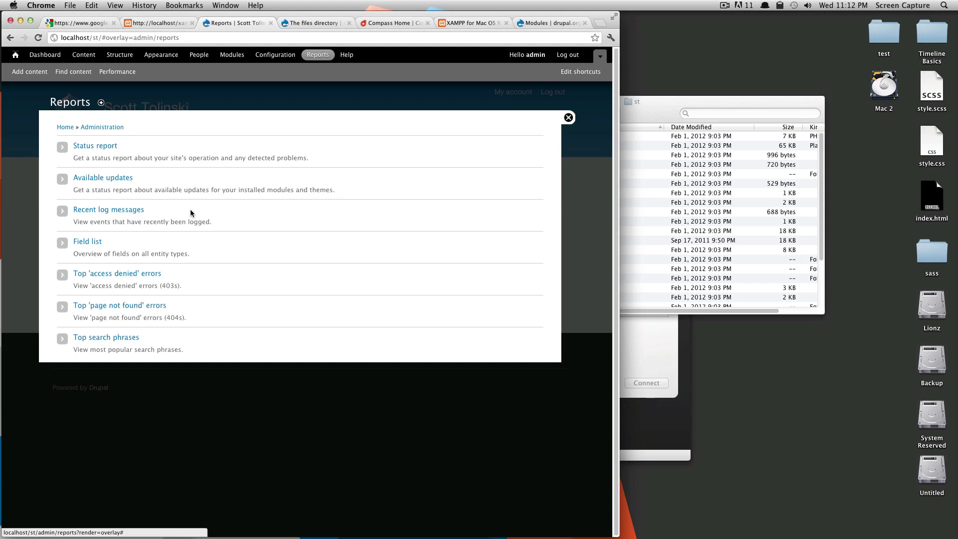
click(127, 214)
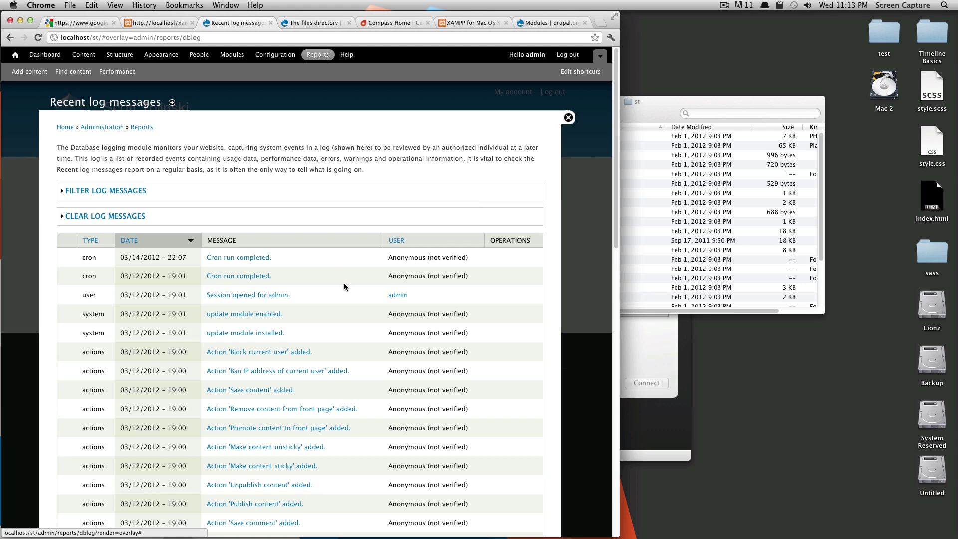
scroll(294, 262, down, 4)
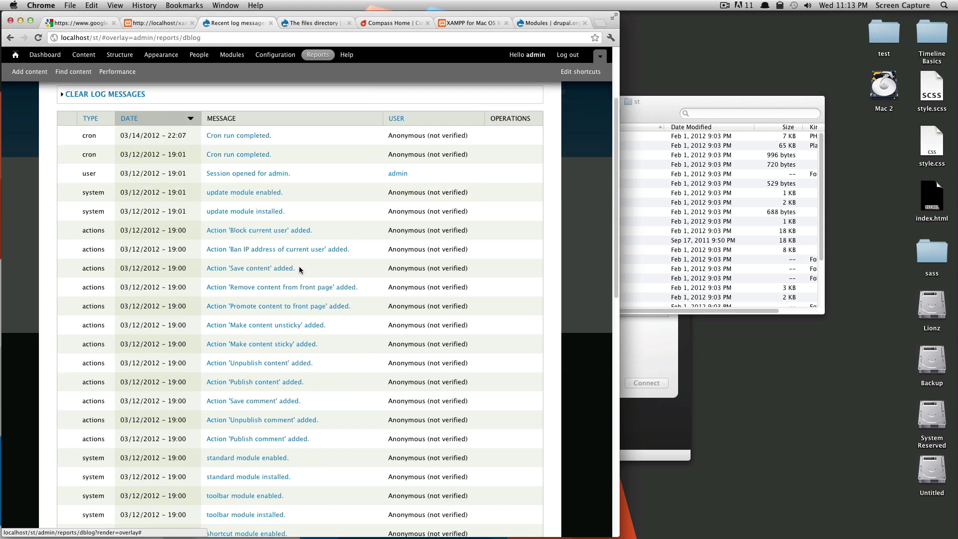
scroll(337, 219, down, 1)
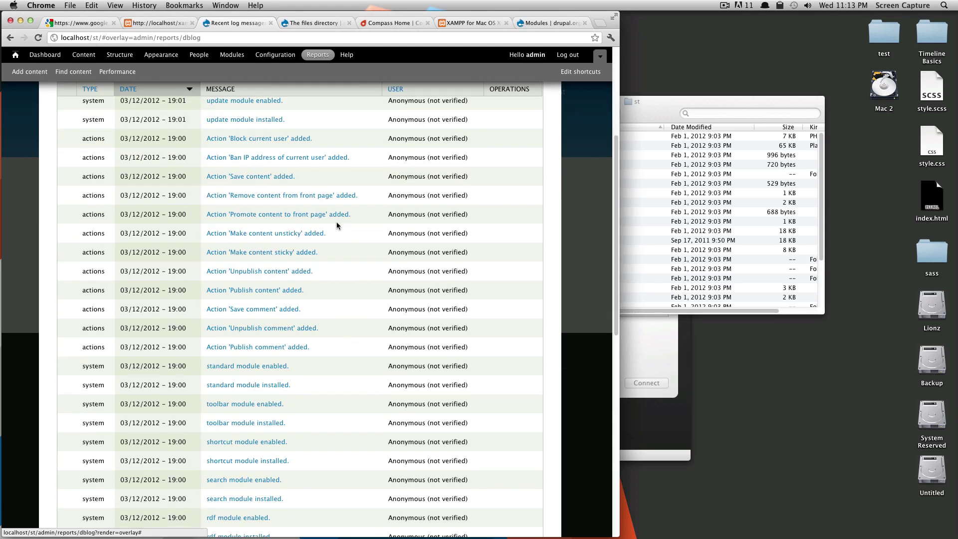
scroll(253, 421, down, 4)
scroll(253, 421, up, 1)
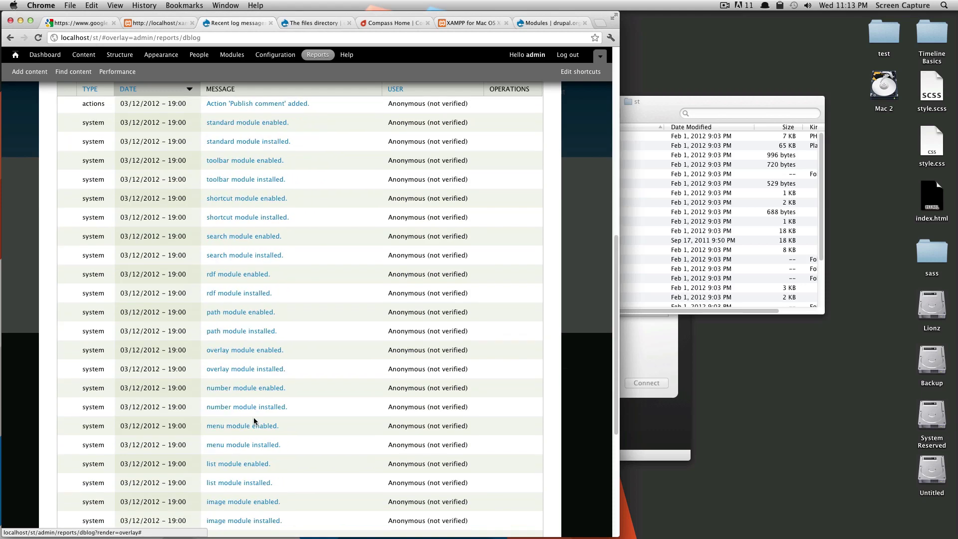
scroll(302, 419, up, 3)
scroll(243, 396, up, 6)
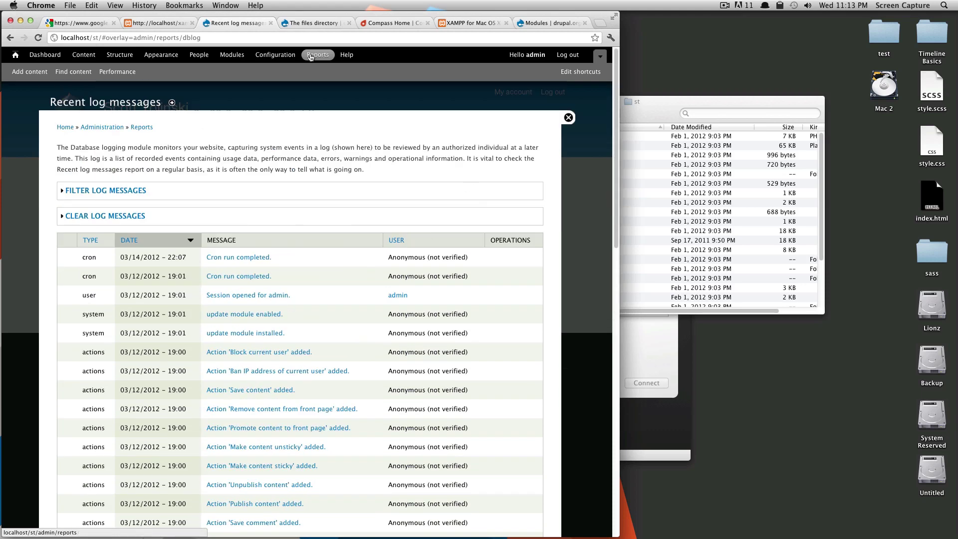
Read the Field UI help topic, then go to the Administration index
click(353, 59)
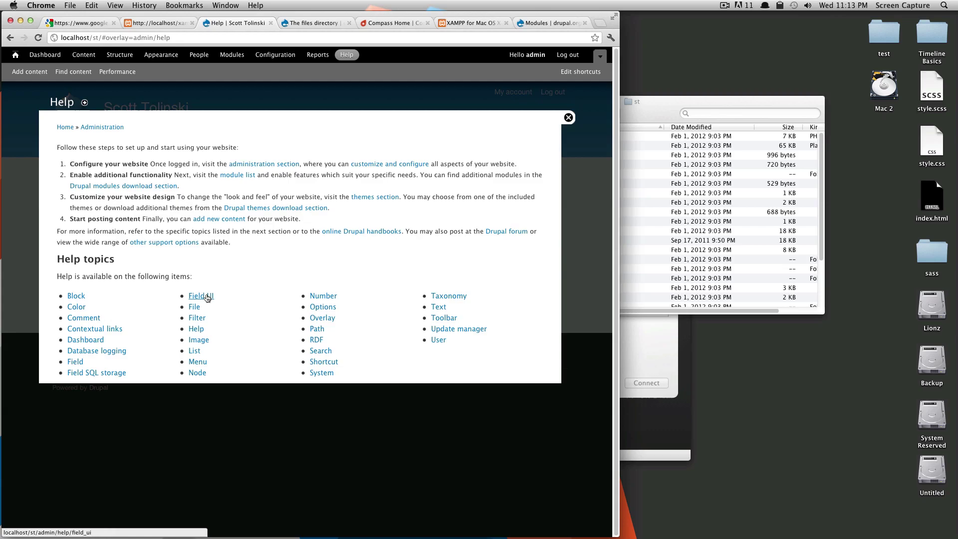
click(207, 297)
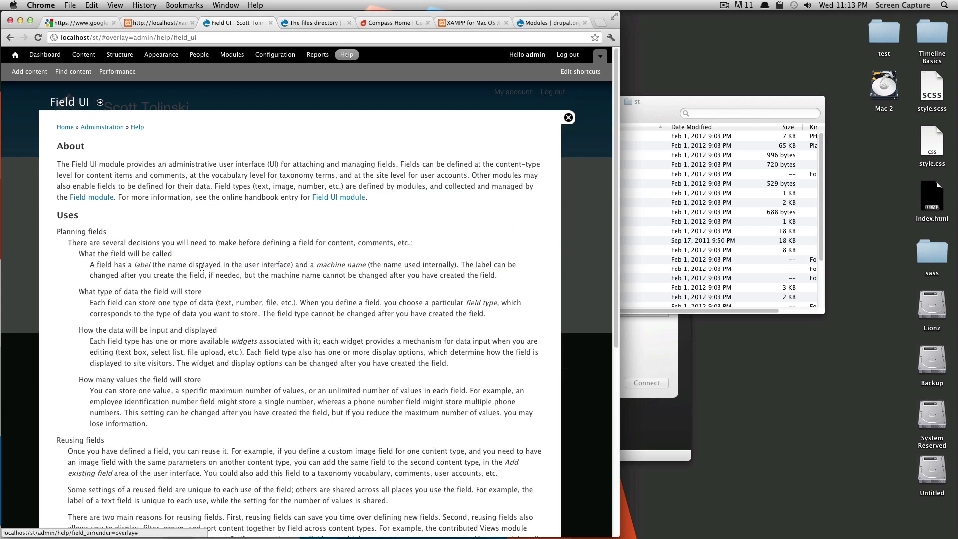
scroll(202, 268, down, 10)
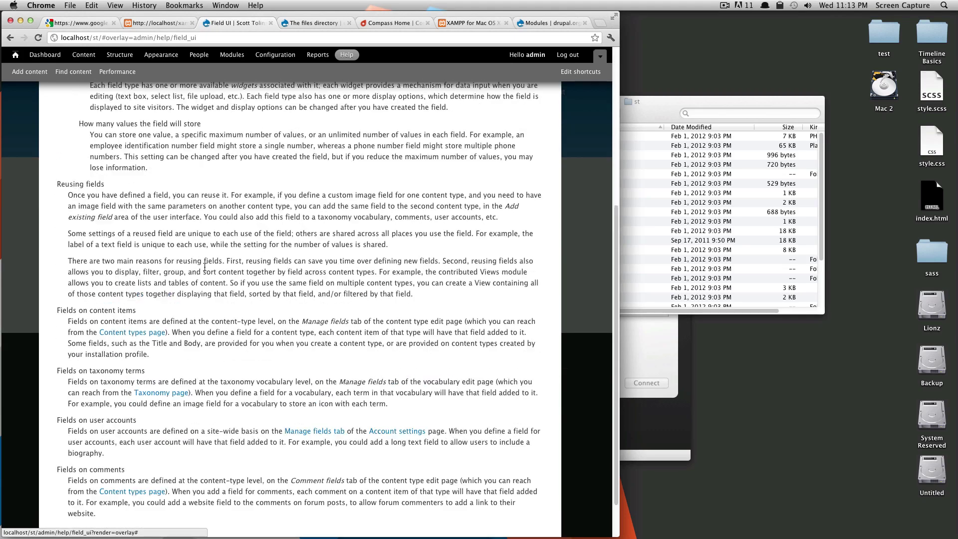
scroll(204, 266, up, 10)
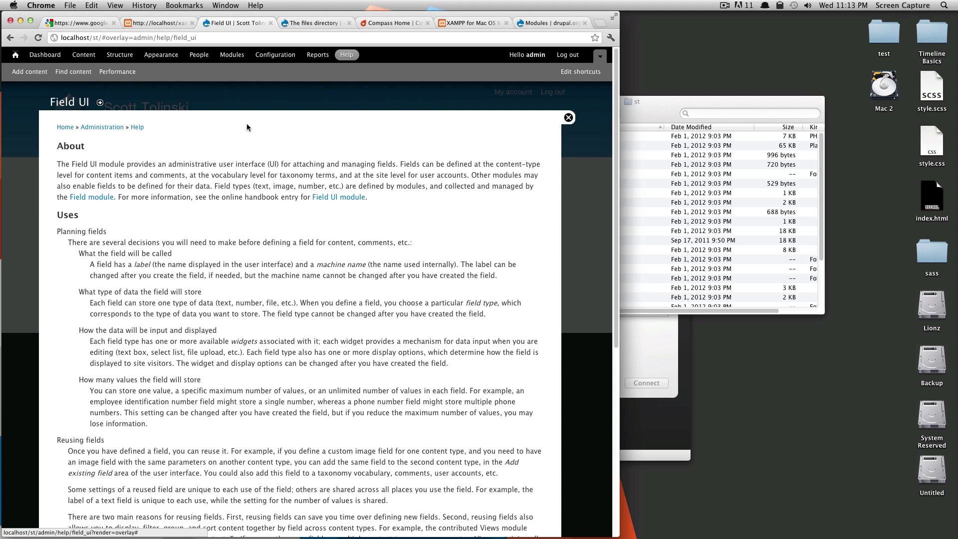
click(116, 126)
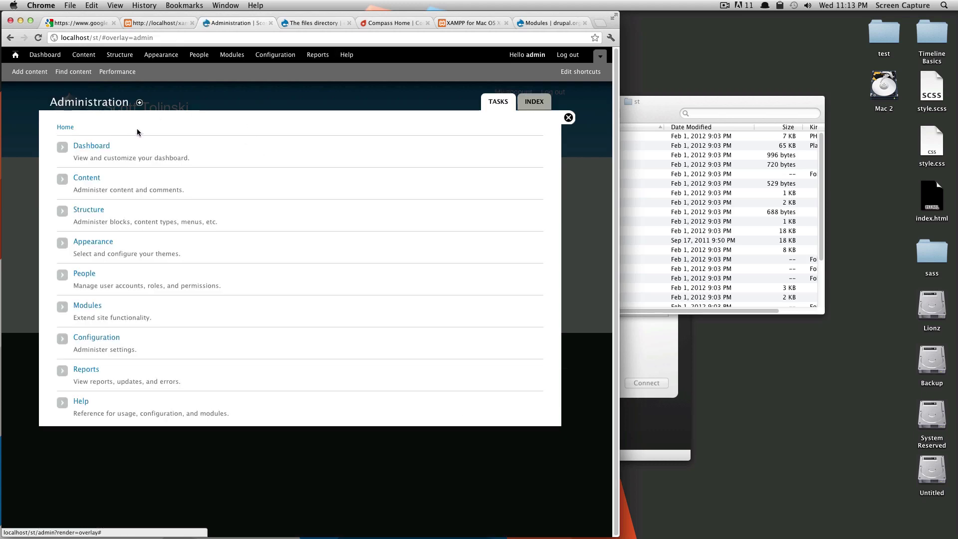
Close the admin overlay, open Configuration, and close that overlay too
click(568, 119)
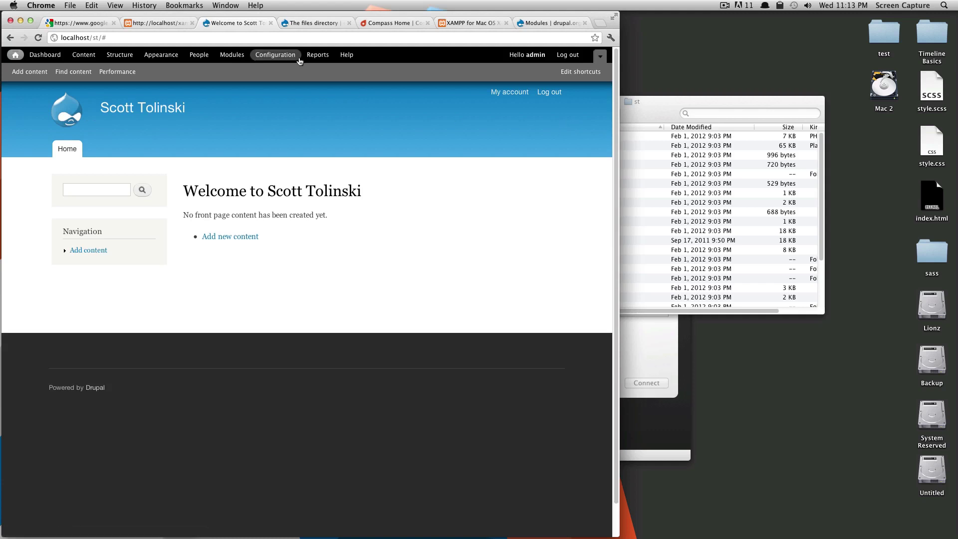
click(280, 59)
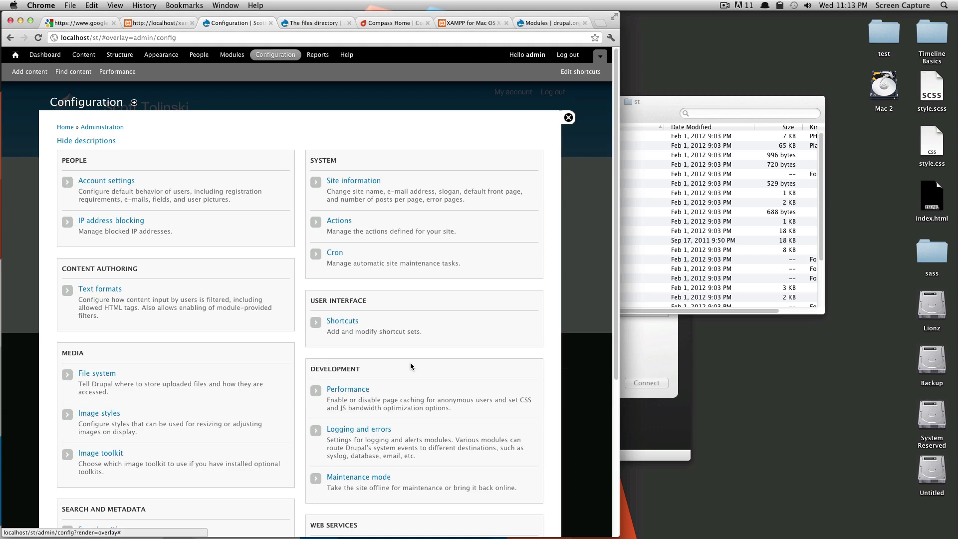
click(568, 118)
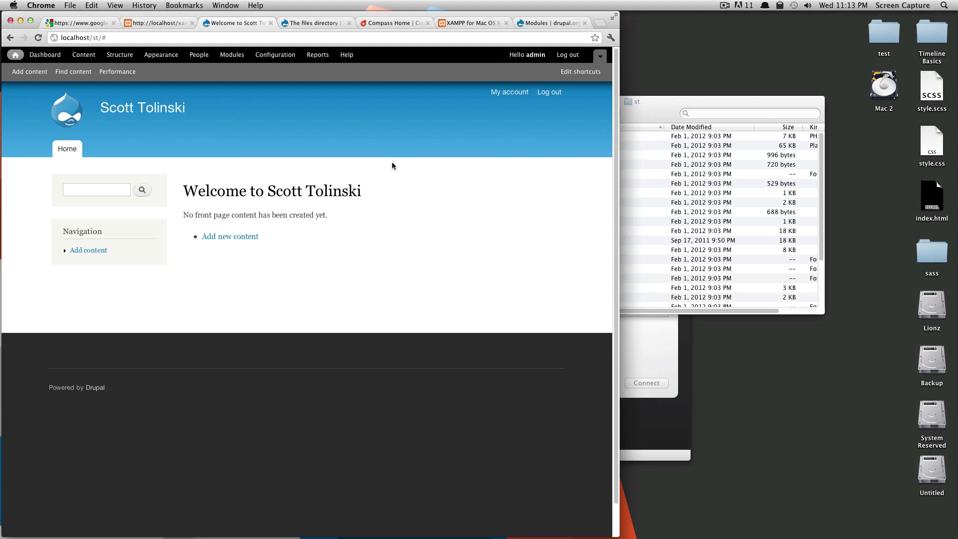
Log out of the Drupal admin account from the admin toolbar
click(566, 56)
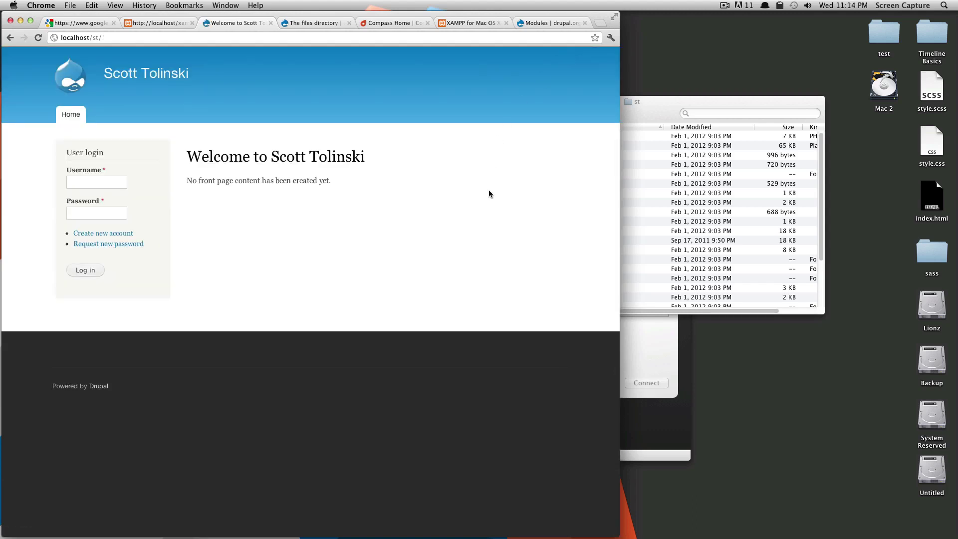
drag(489, 193, 171, 125)
click(434, 220)
Try the User login block's Username and Password fields, then place the cursor after the site address
click(96, 183)
click(99, 216)
click(106, 185)
click(113, 214)
click(103, 179)
click(96, 38)
click(149, 39)
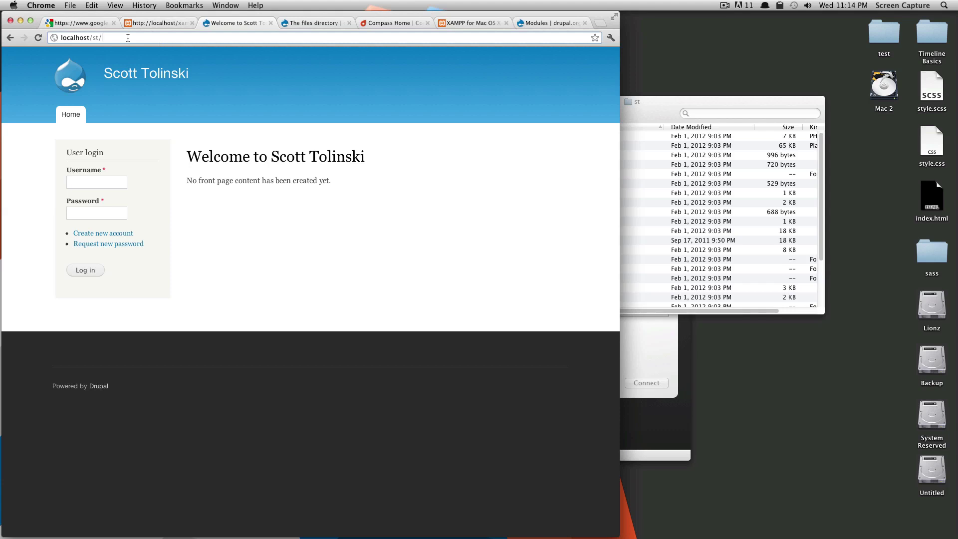
Append 'user' to localhost/st/ in the address bar and load the login page
text(user)
key(Return)
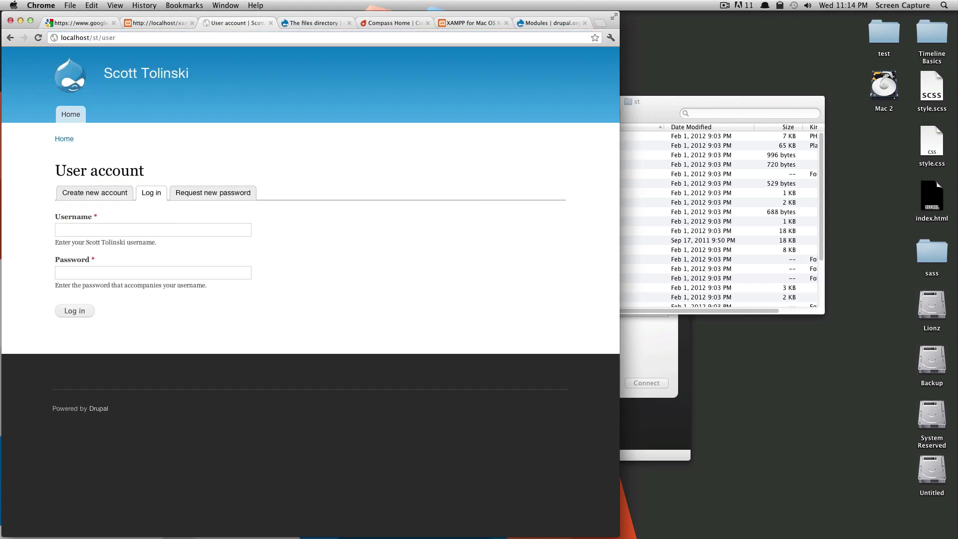